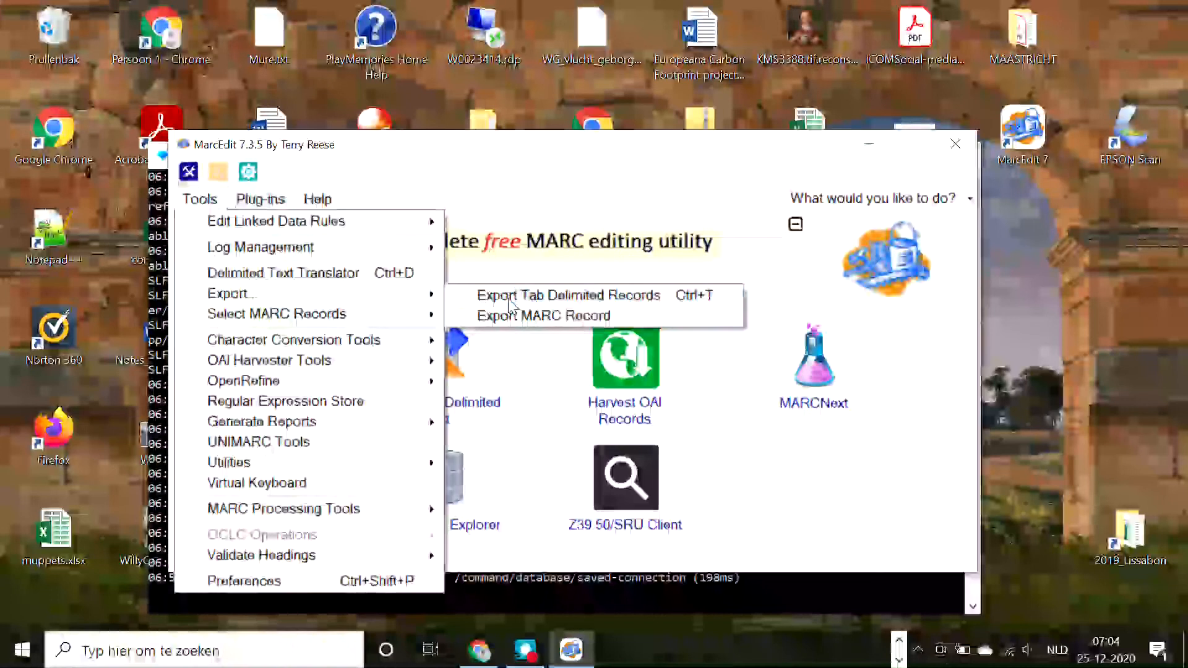
click(508, 300)
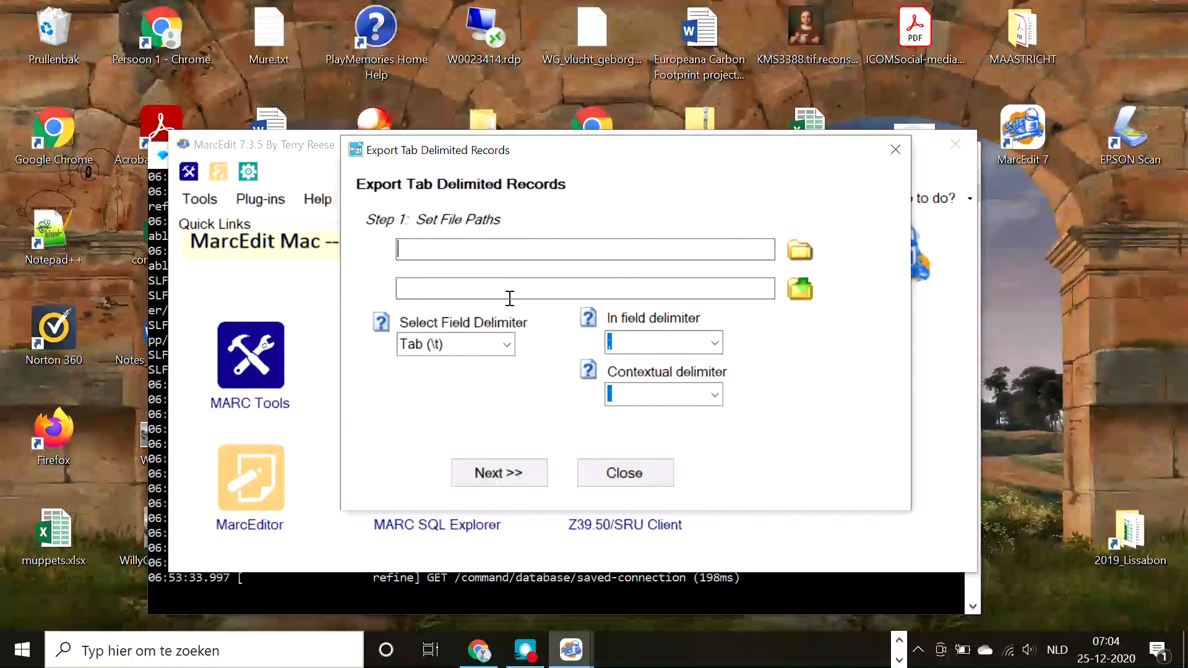
click(800, 251)
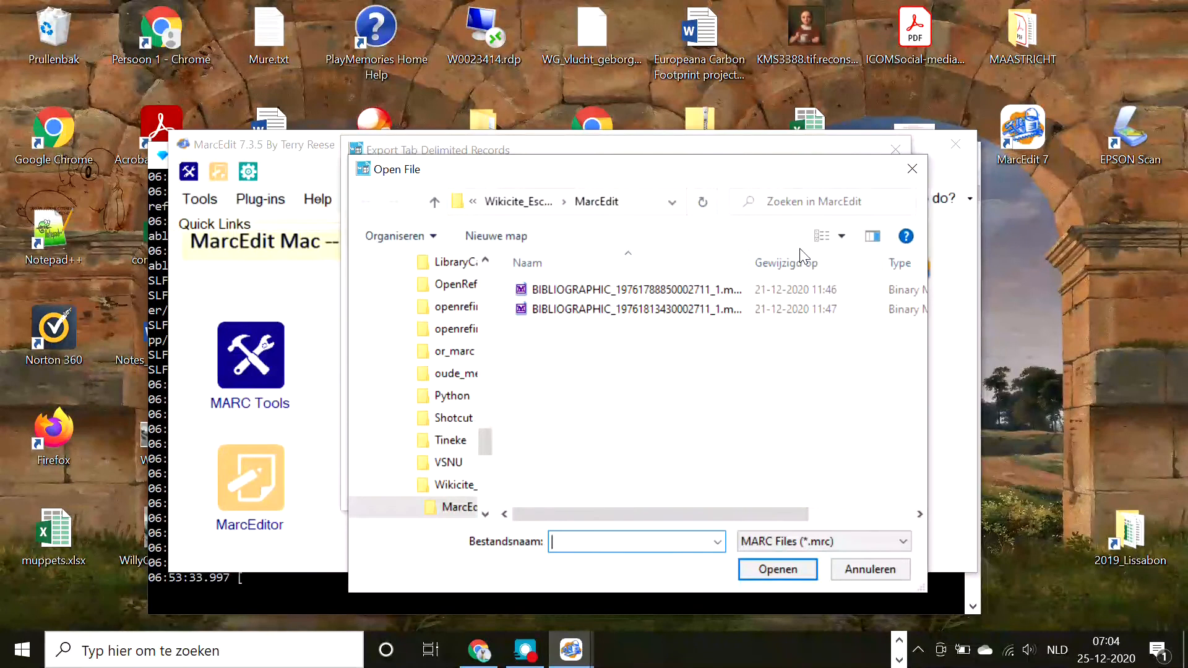
click(688, 307)
click(775, 569)
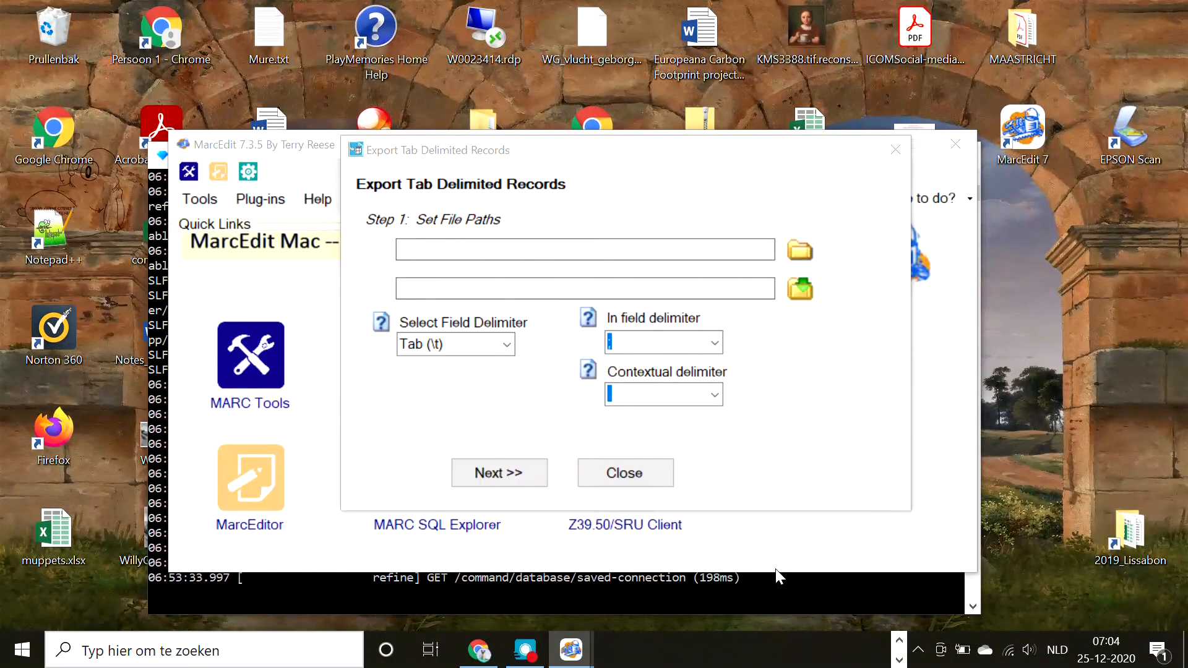
Set the export's output file to universities in the MarcEdit folder as tab-delimited text and proceed to defining the fields
click(801, 290)
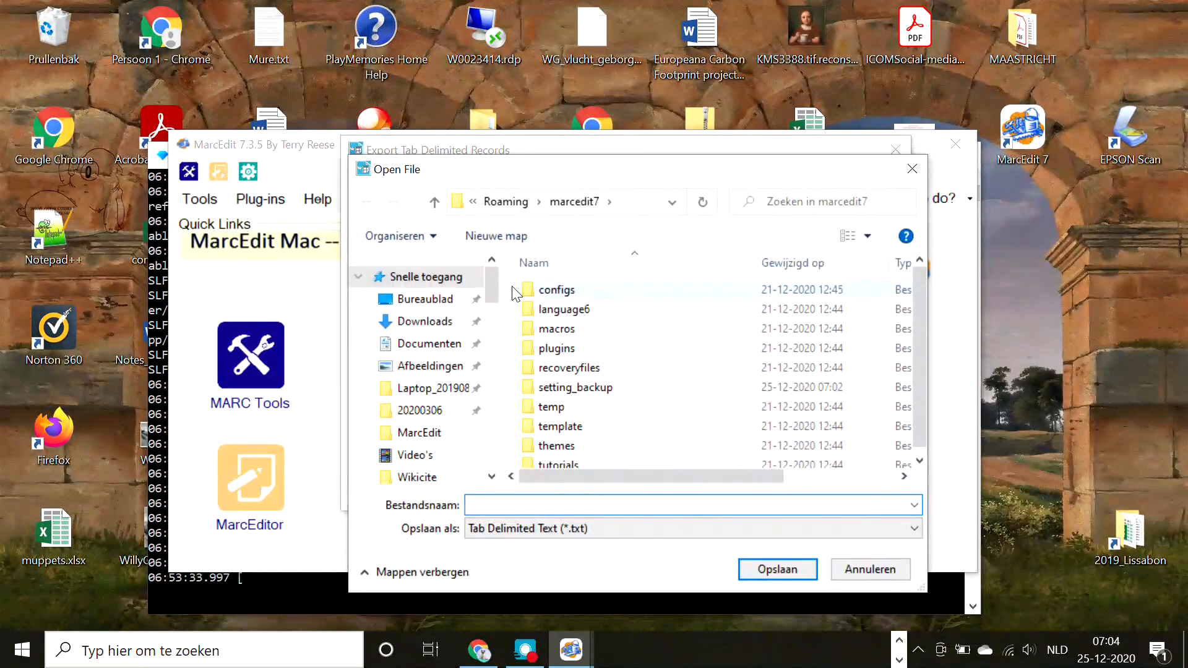
drag(491, 291, 491, 296)
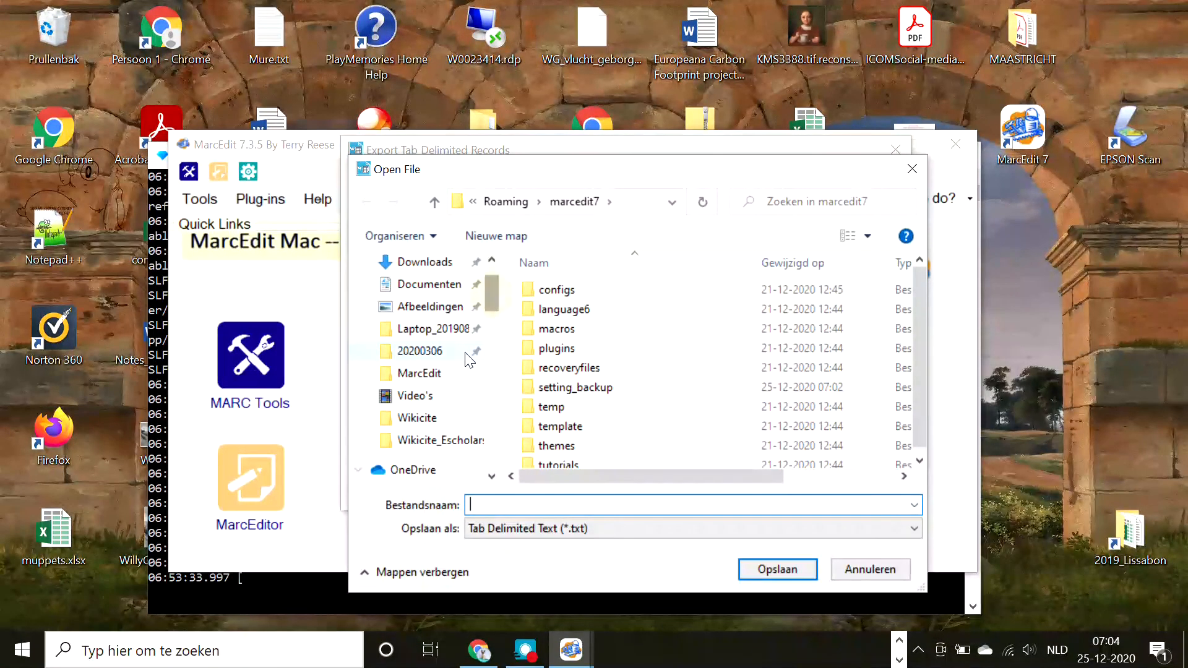
click(446, 374)
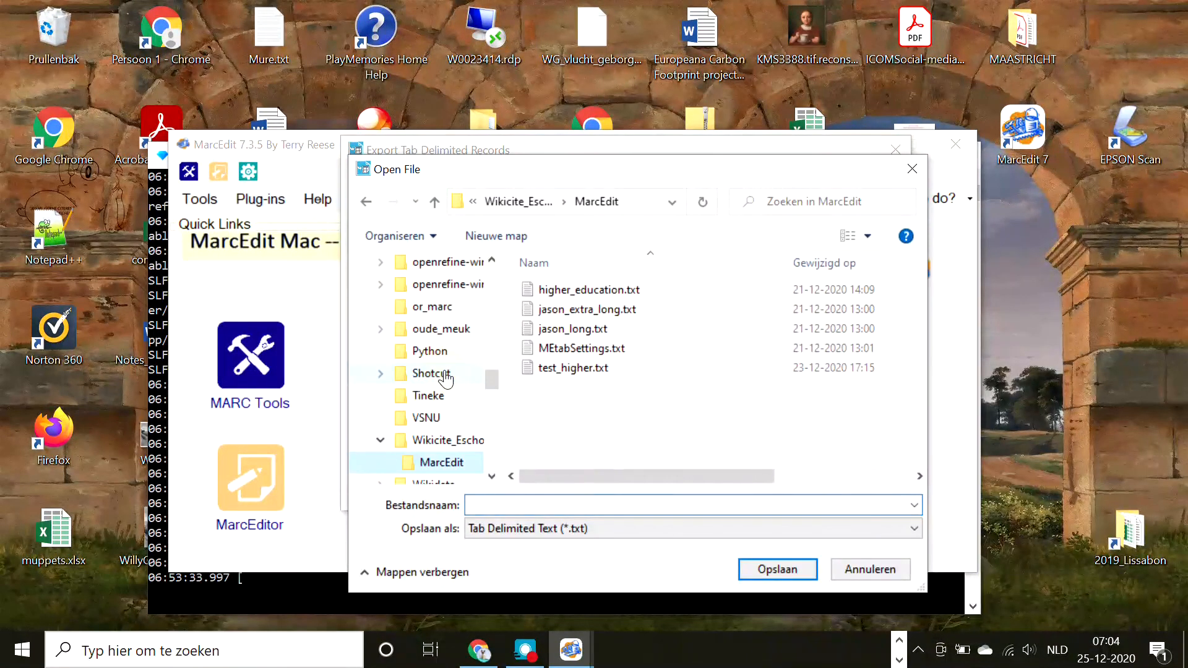
click(564, 506)
text(u)
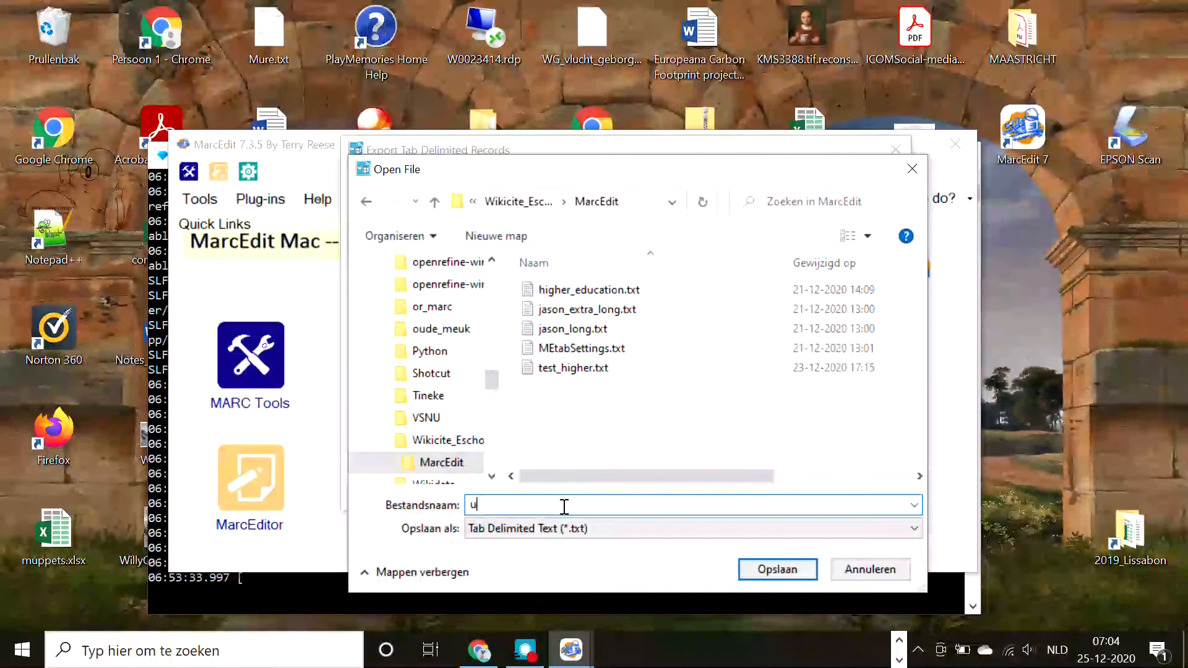
text(niversi)
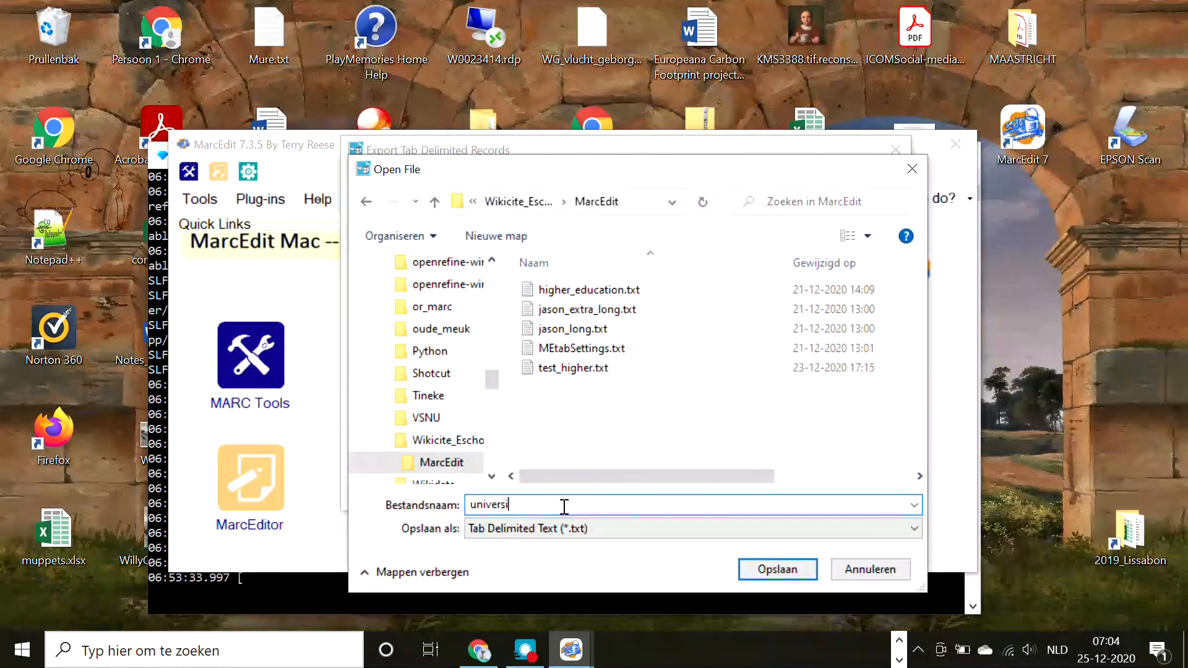
text(ties)
click(776, 569)
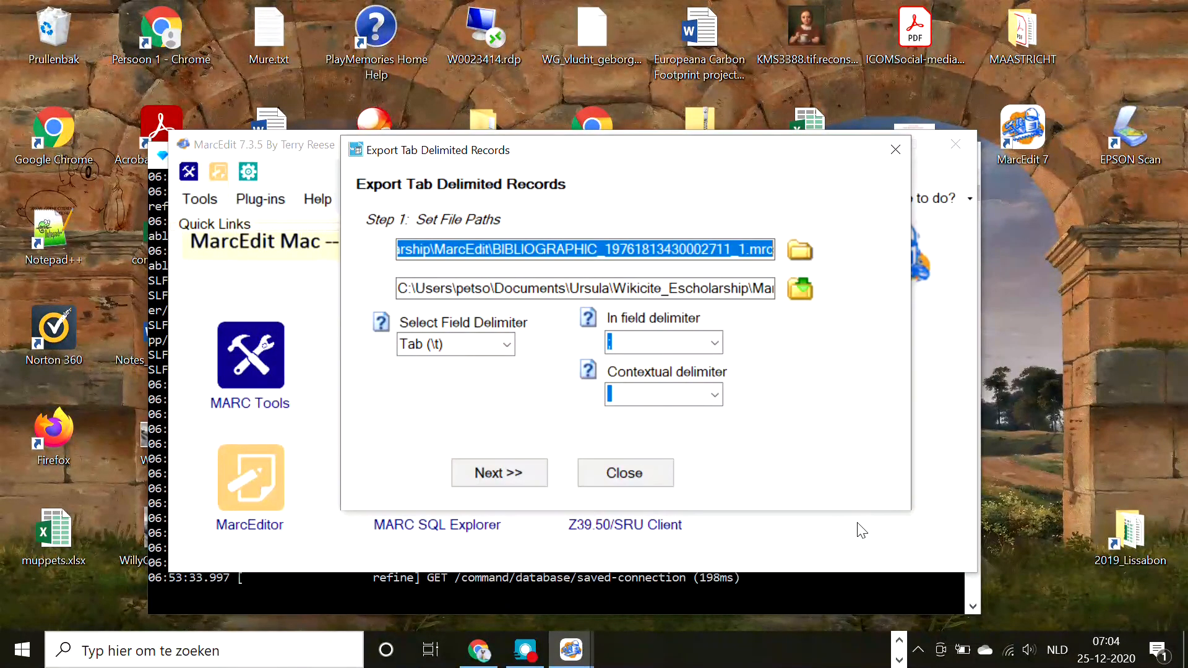
click(500, 472)
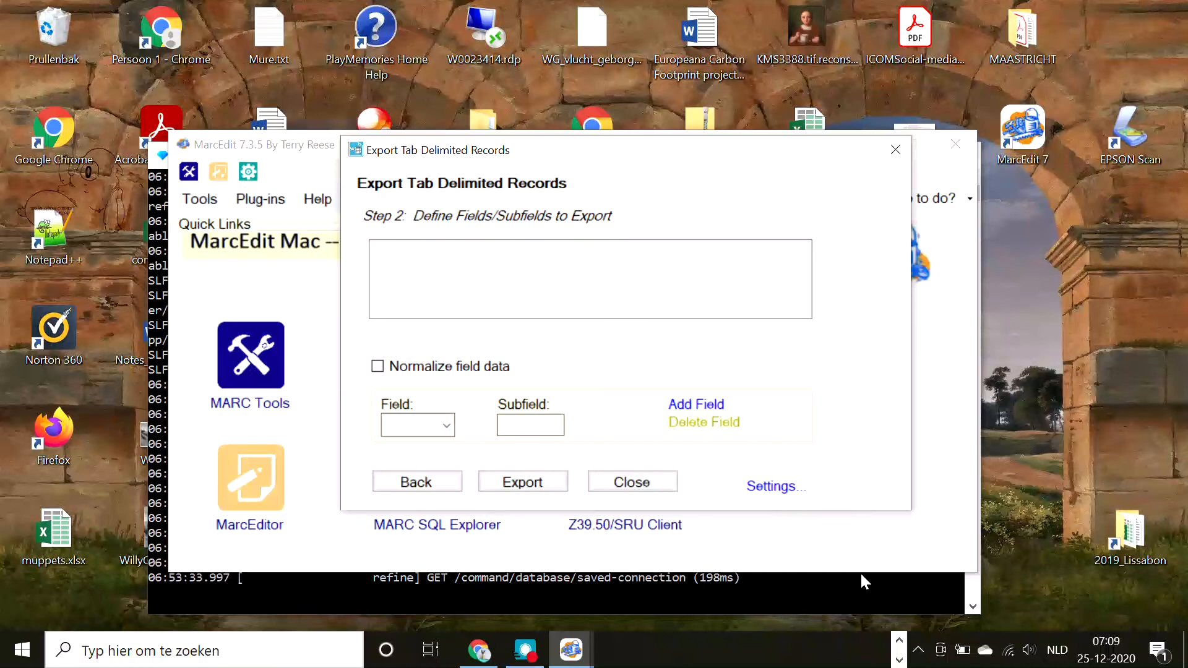
Add subfield 100$a and the whole field 245 to the list of fields to export
click(415, 423)
text(100)
click(534, 422)
text(a)
click(688, 408)
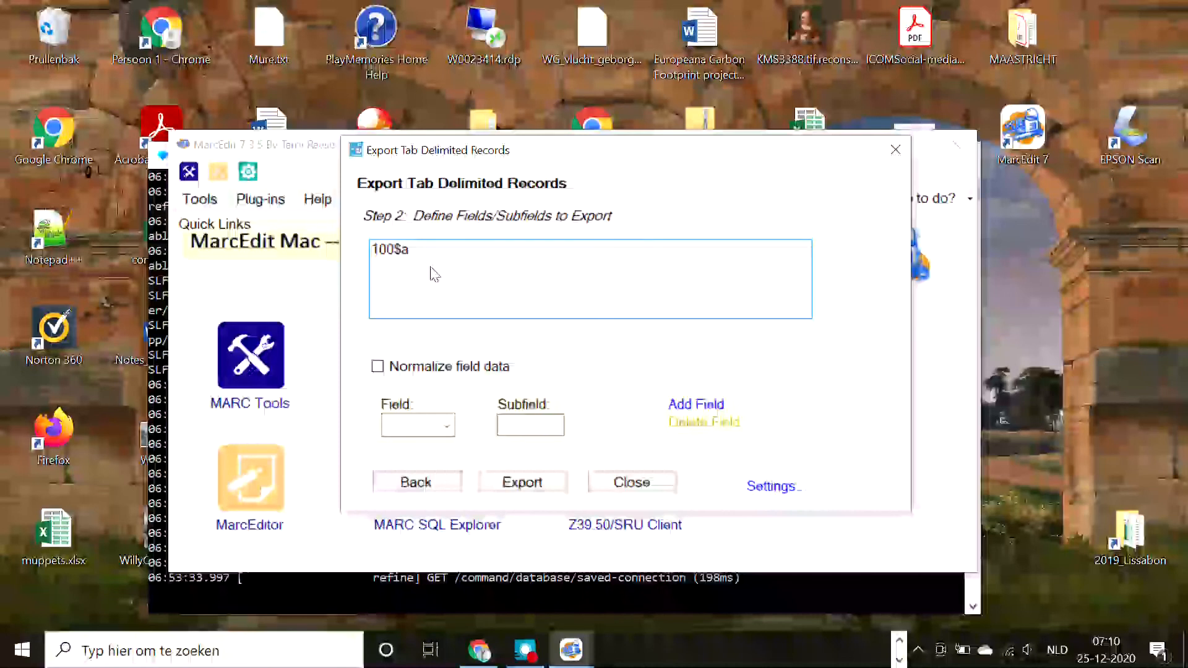
click(427, 425)
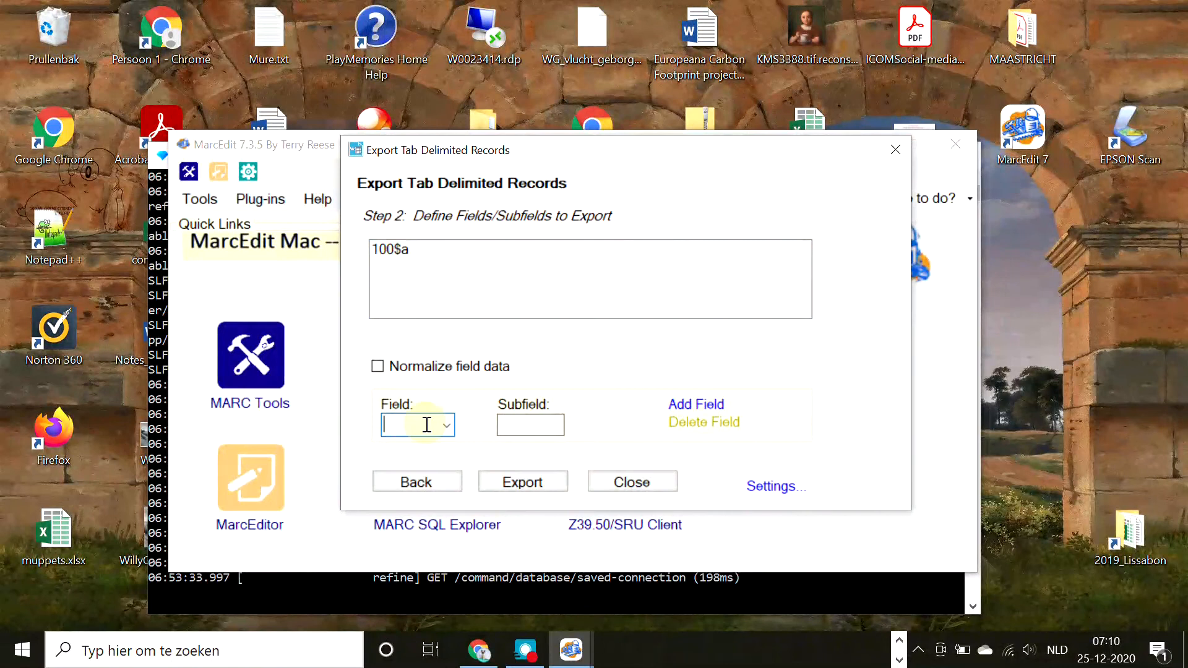
text(245)
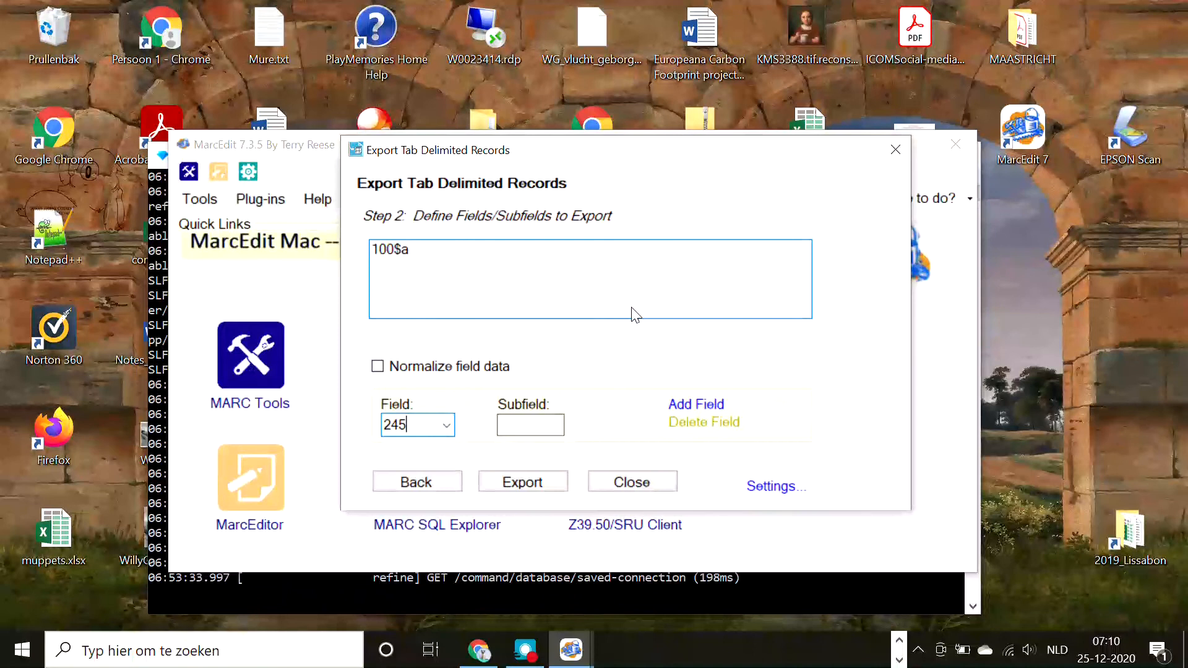
click(696, 408)
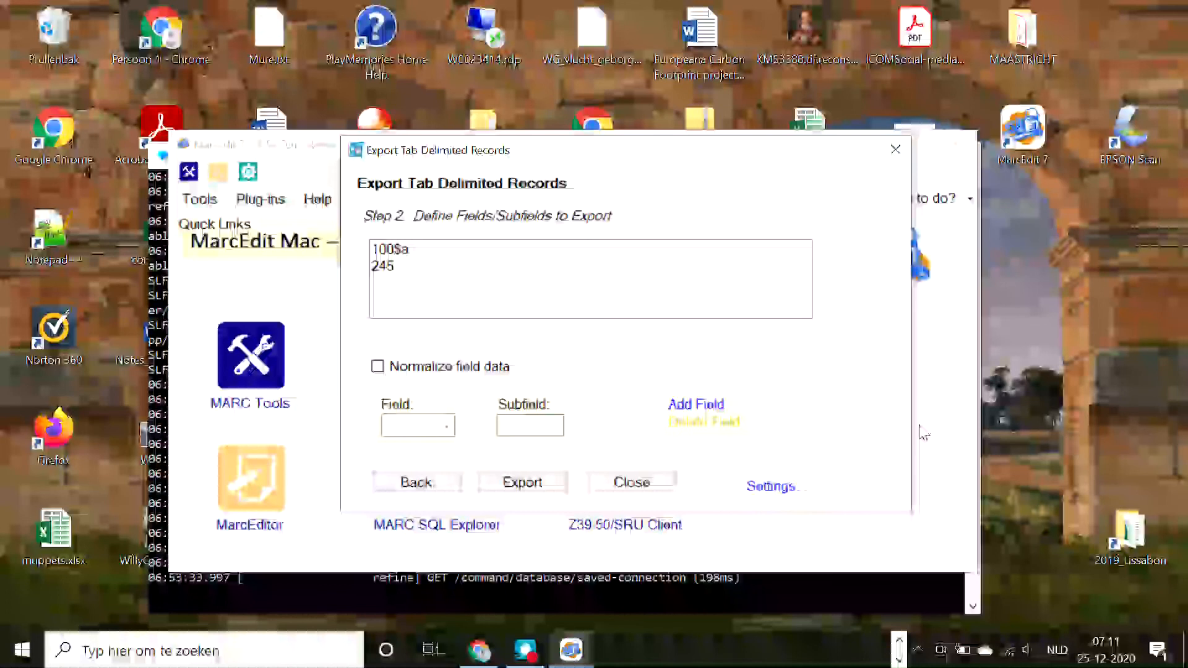
Delete the 100$a and 245 entries from the list of fields to export
click(387, 248)
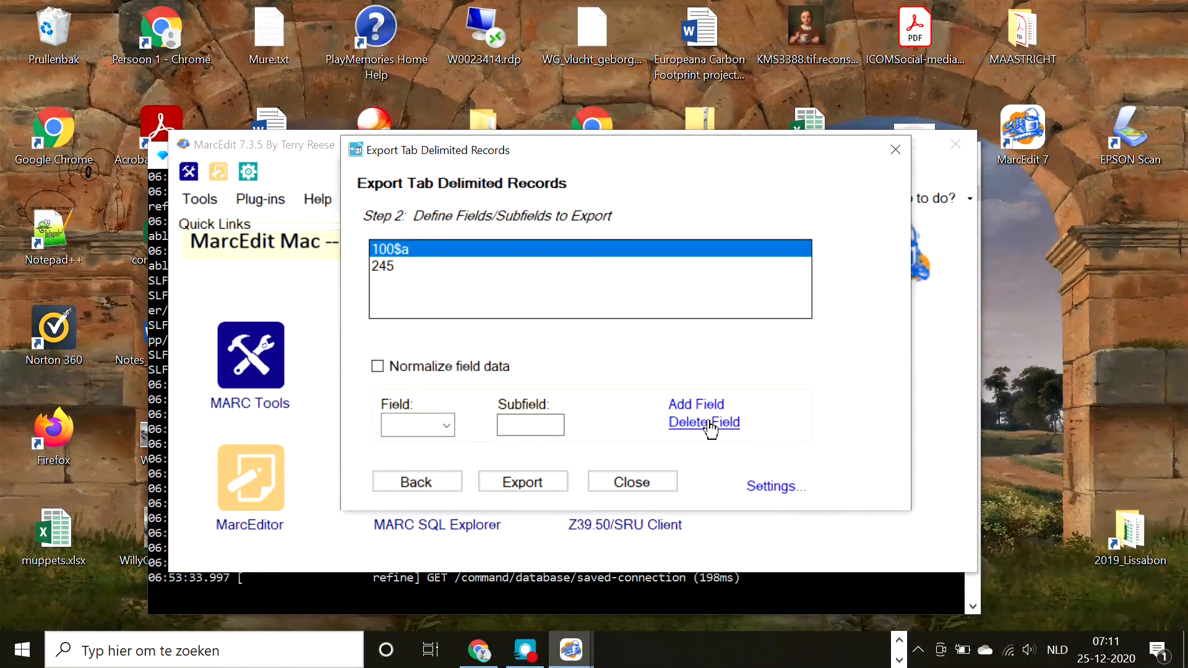
click(707, 423)
click(396, 249)
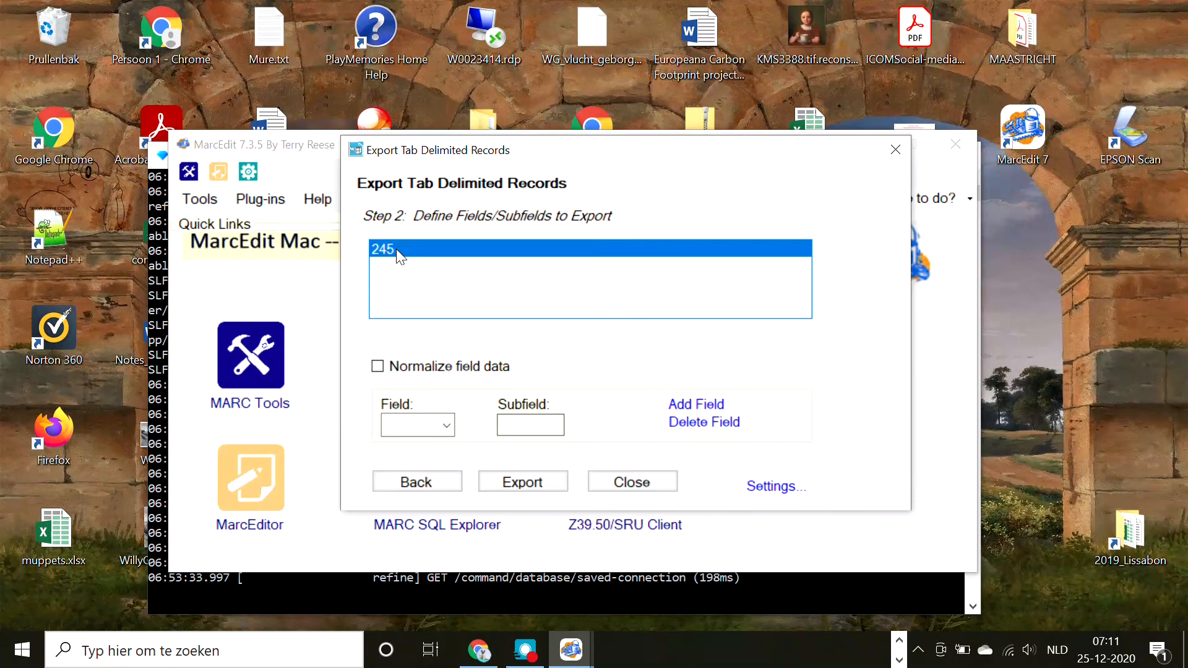
click(712, 427)
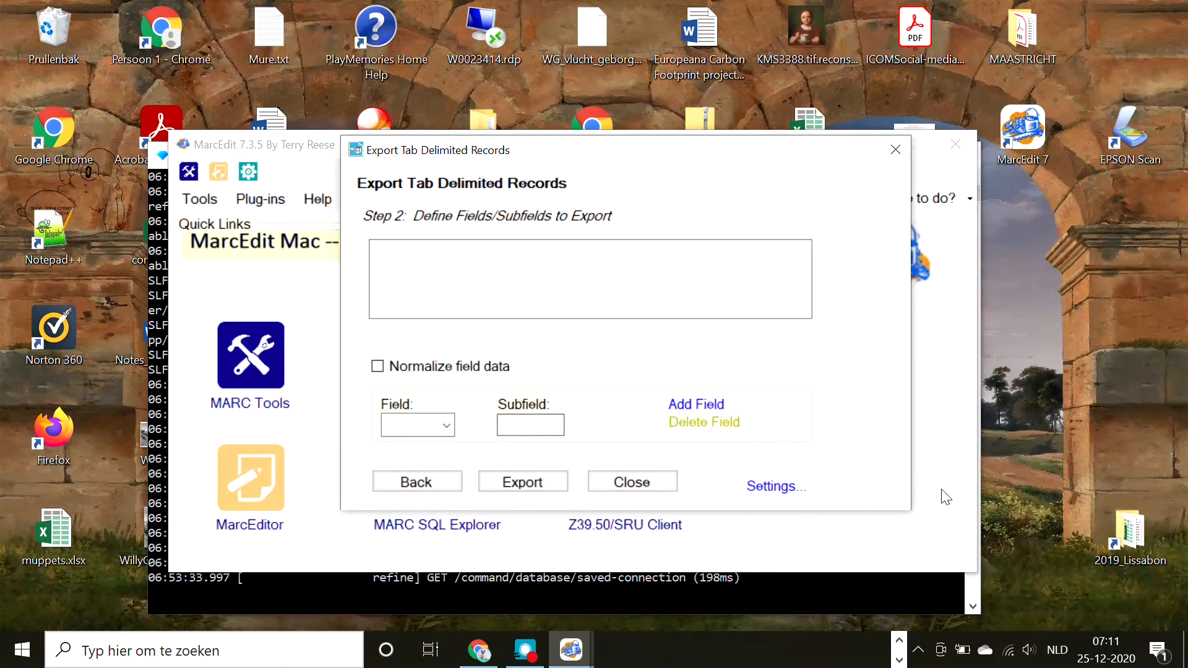
Load the saved export field settings from MEtabSettings.txt
click(767, 488)
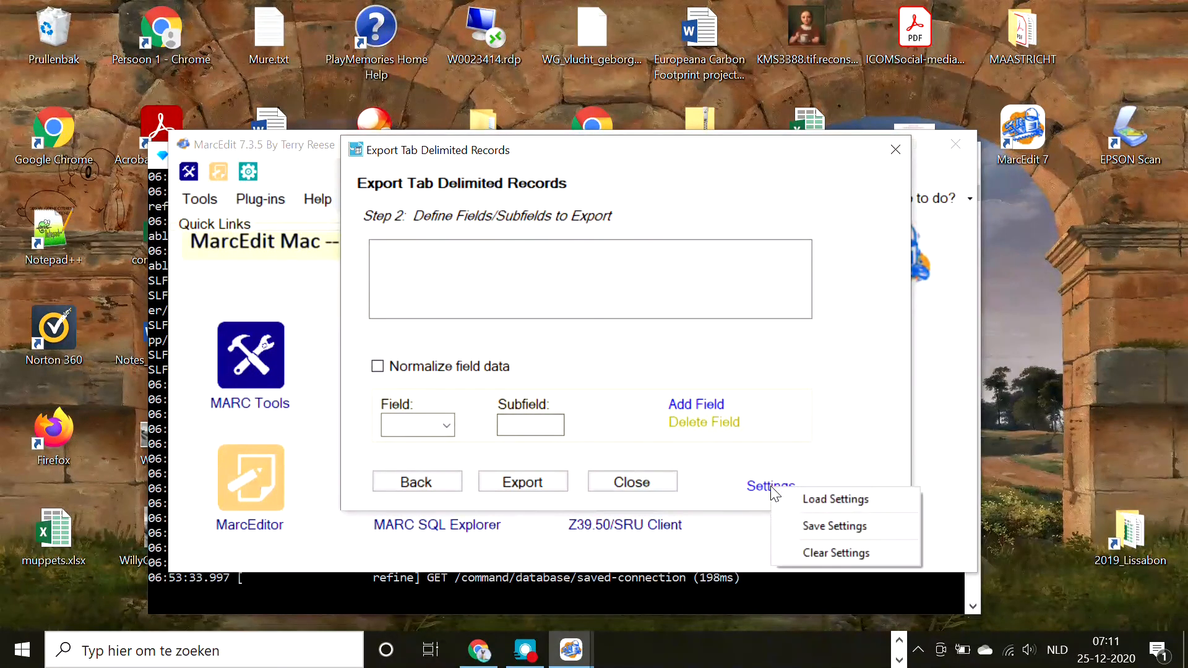
click(816, 495)
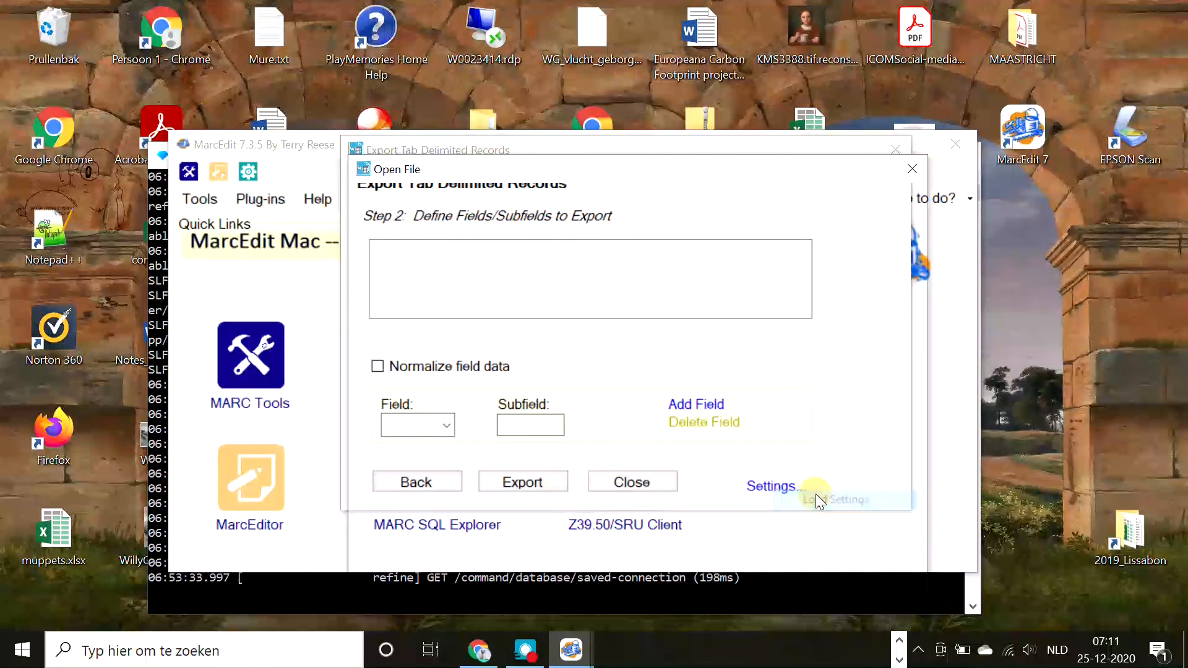
click(578, 348)
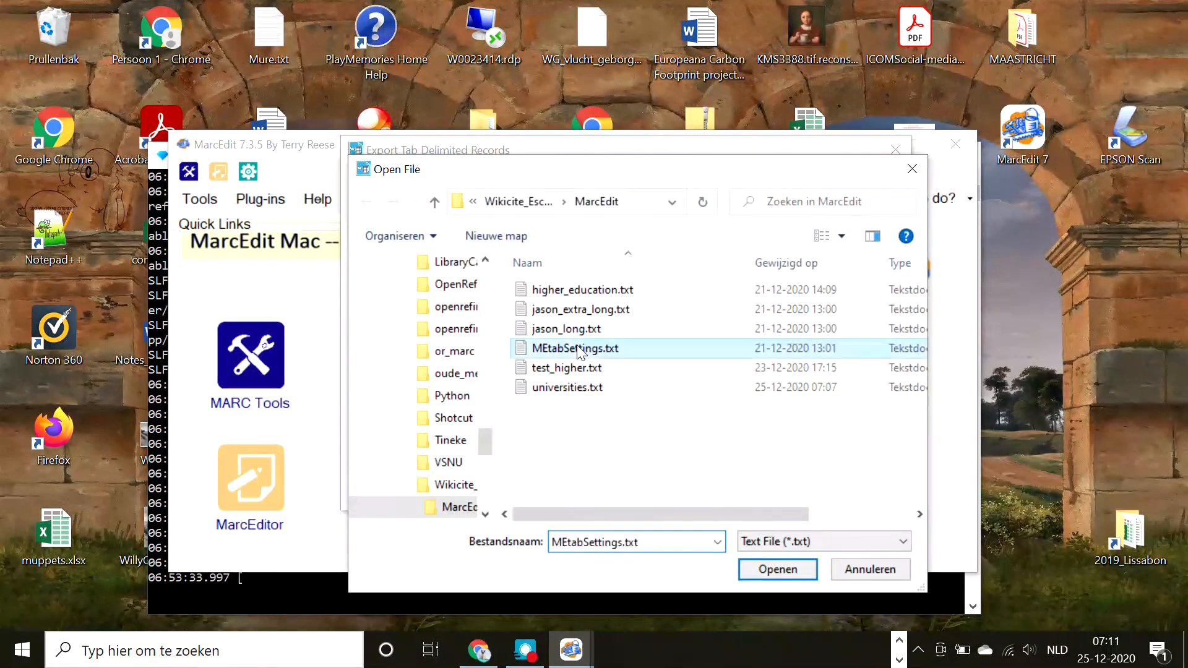
click(764, 570)
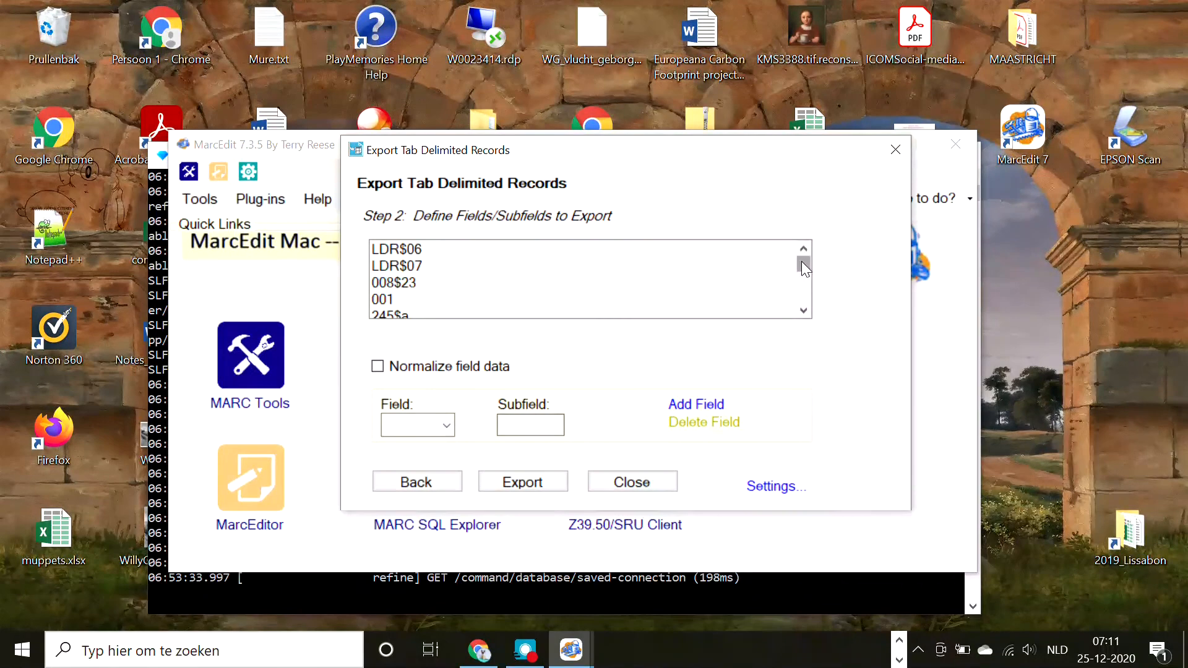
Add field 856 with subfield 4 to the end of the export list and run the export
drag(800, 261, 811, 305)
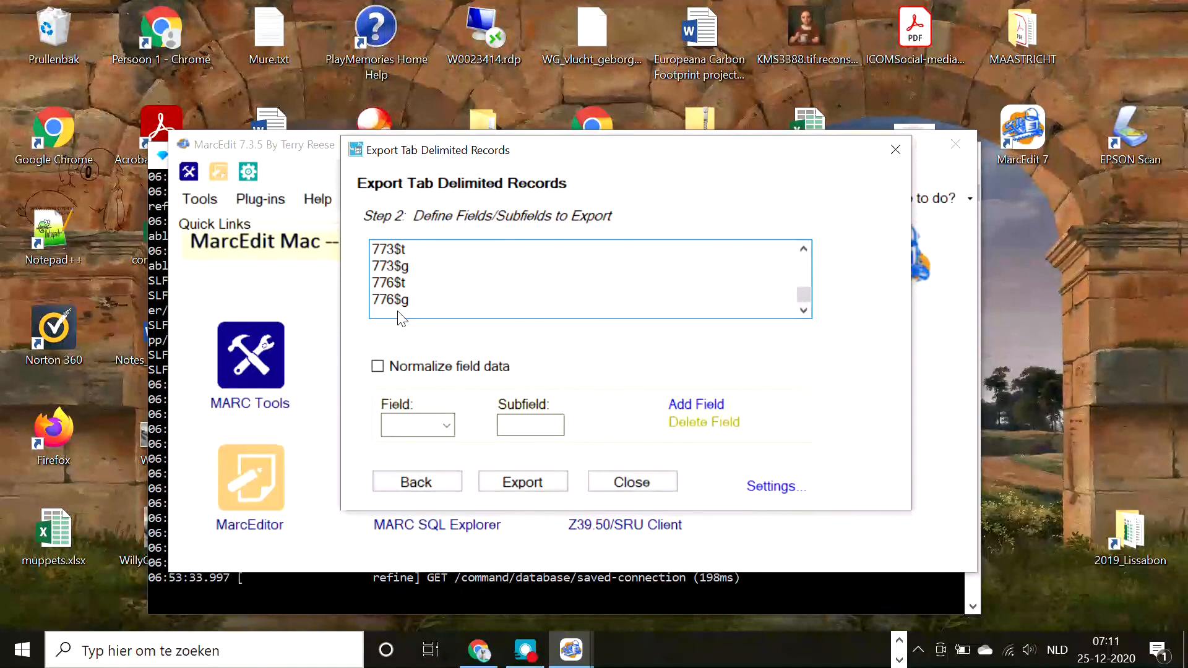
click(403, 428)
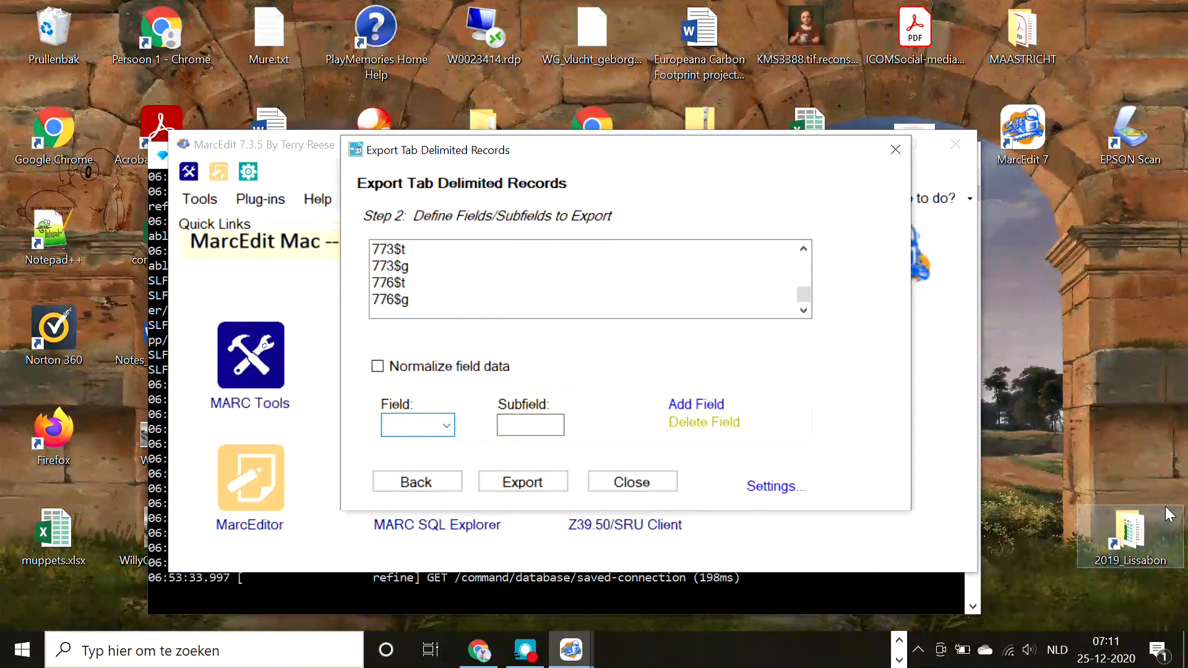
text(856)
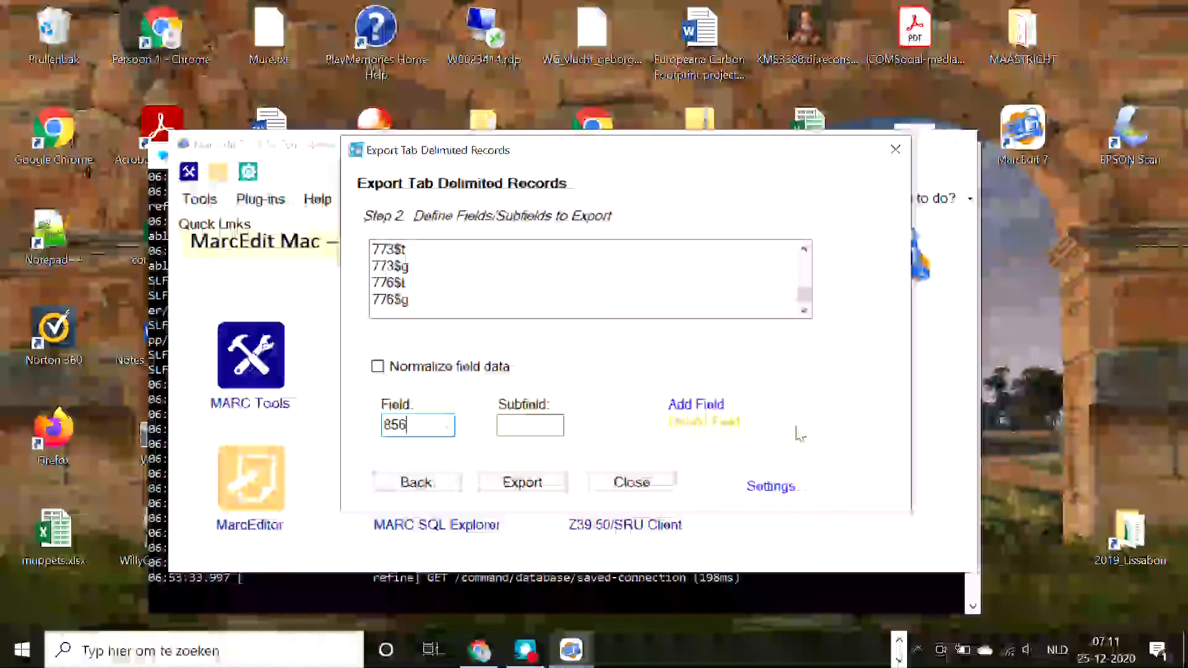
click(537, 424)
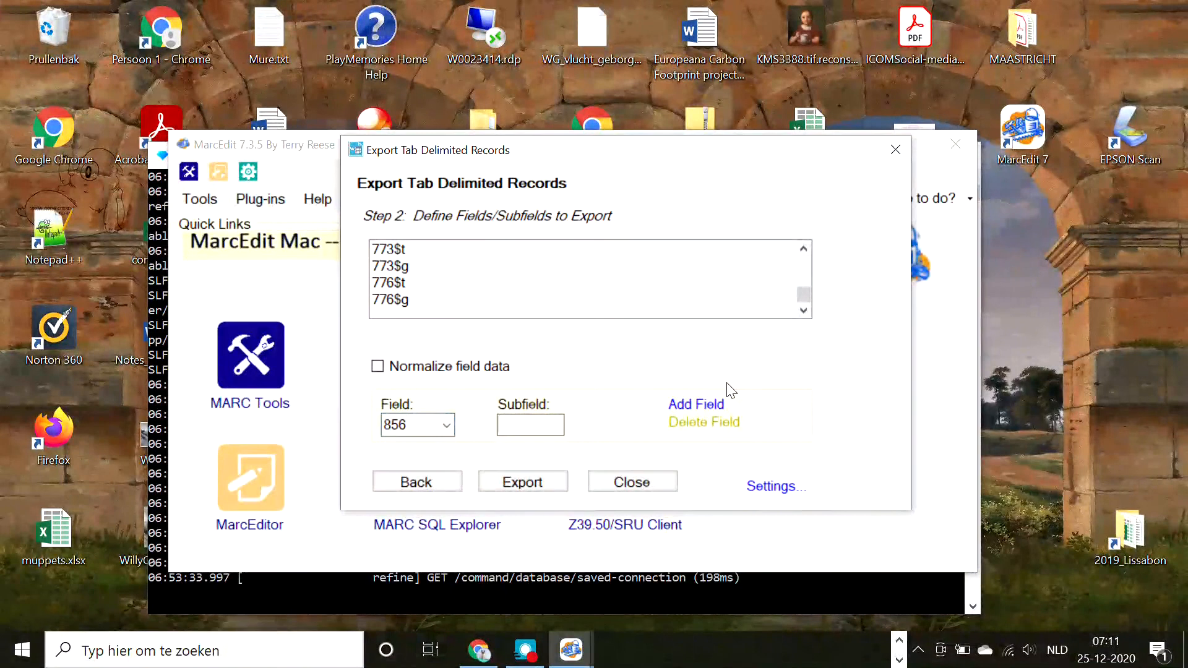
text(4)
click(698, 407)
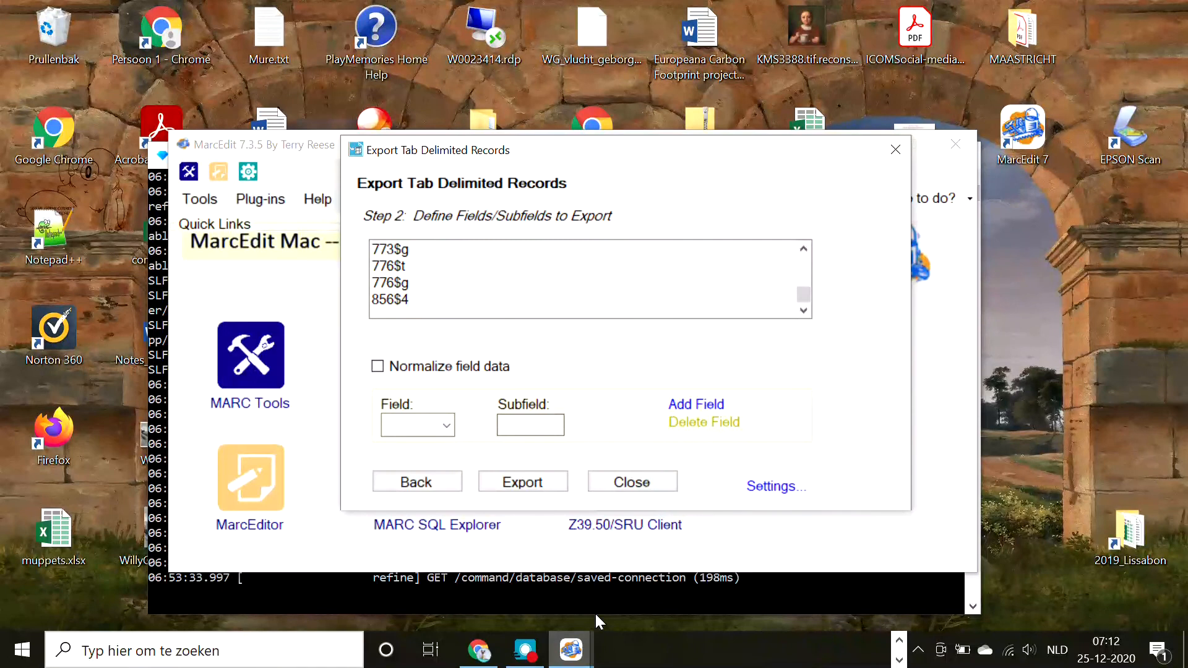
click(513, 482)
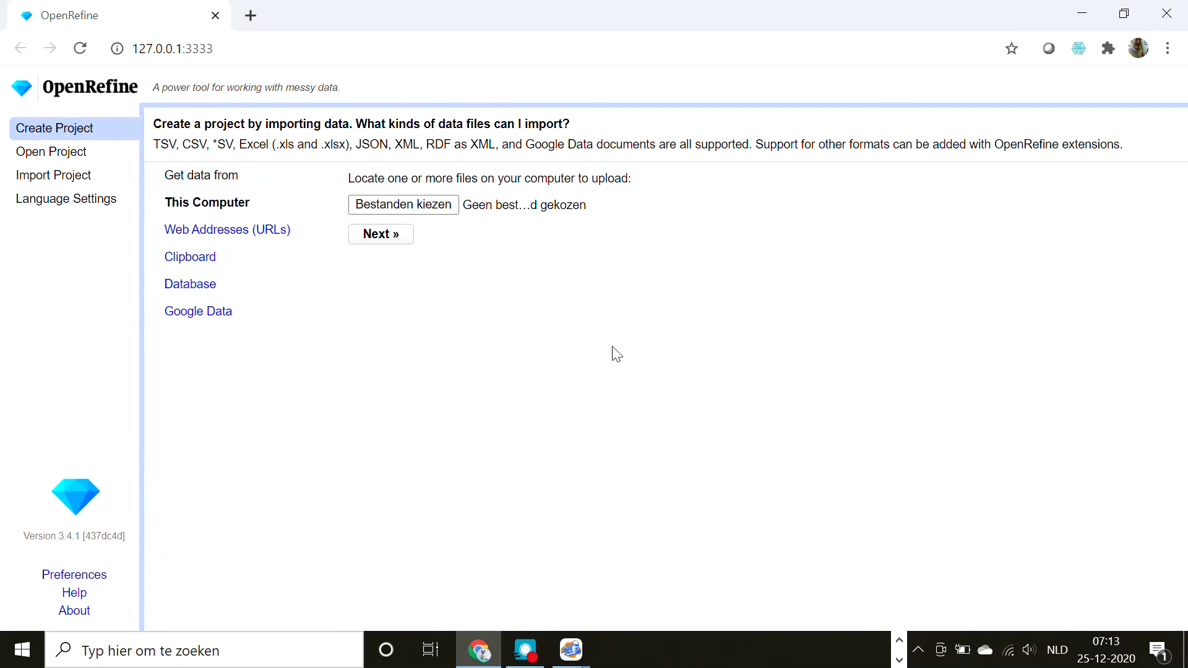
In OpenRefine, upload higher_education.txt from the MarcEdit folder as the data for a new project
click(423, 211)
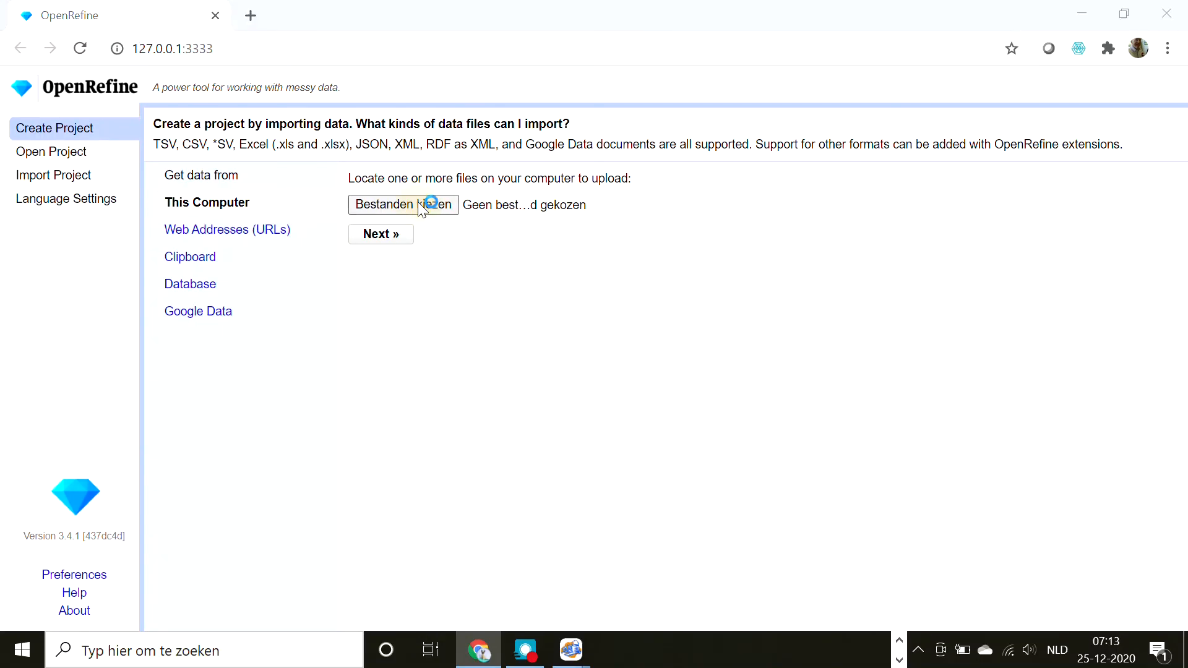
click(468, 198)
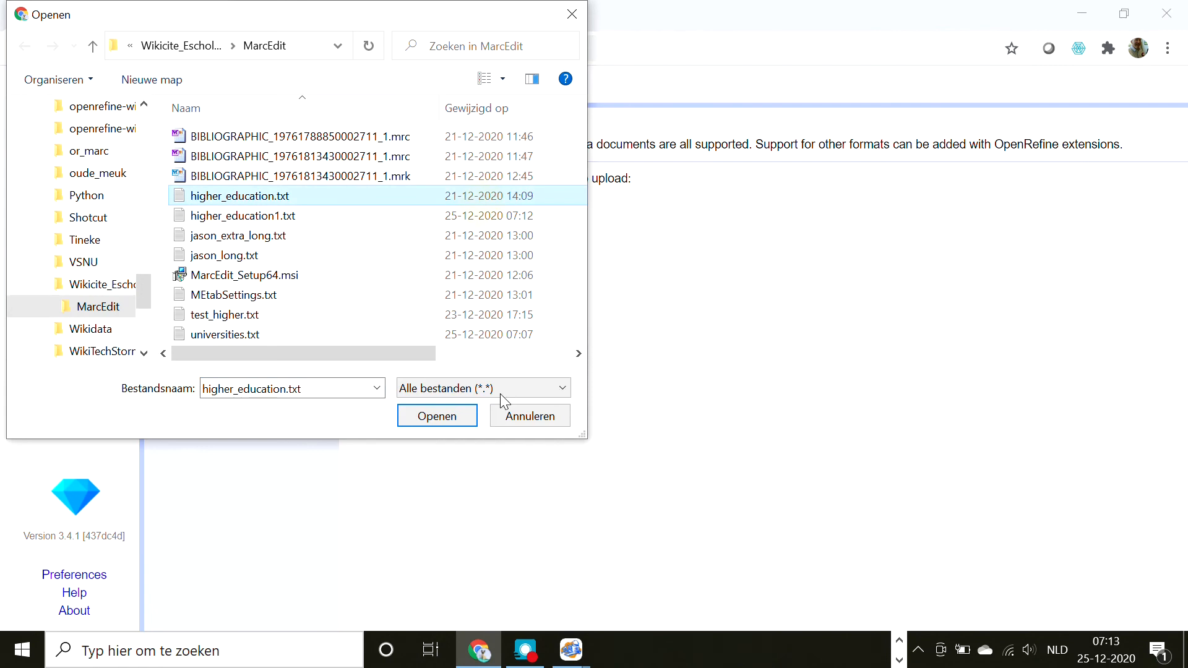
click(437, 416)
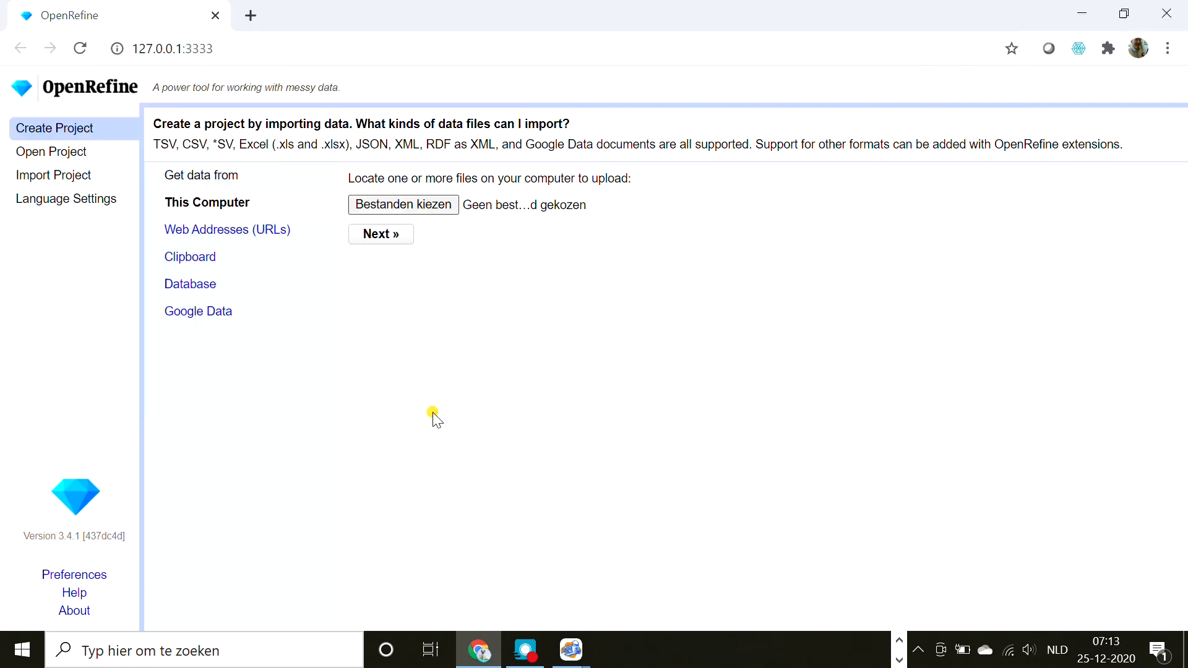
click(381, 235)
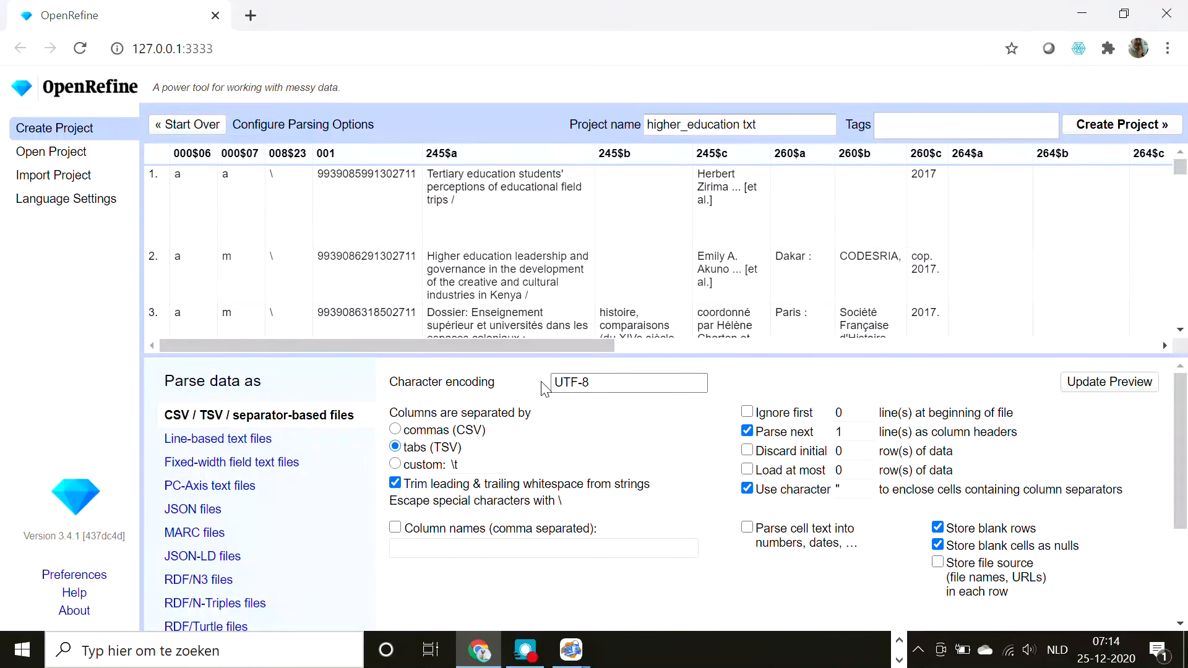
Rename the project to higher_education and create it with tab-separated parsing
click(747, 124)
double_click(749, 124)
key(BackSpace)
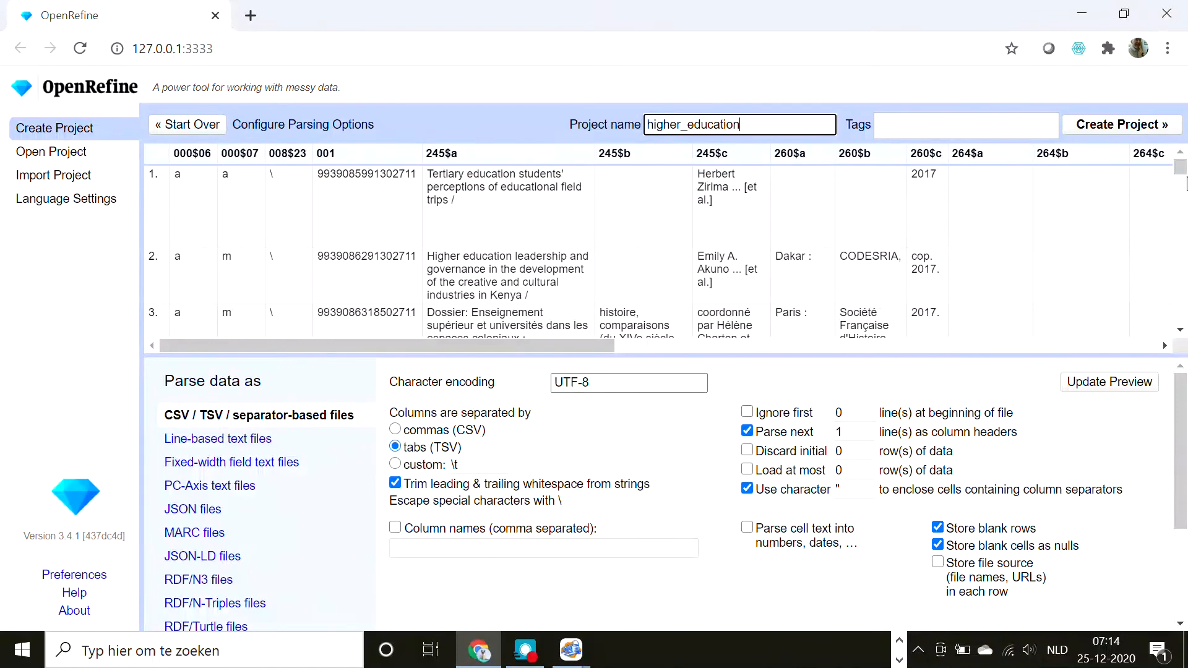
click(1094, 130)
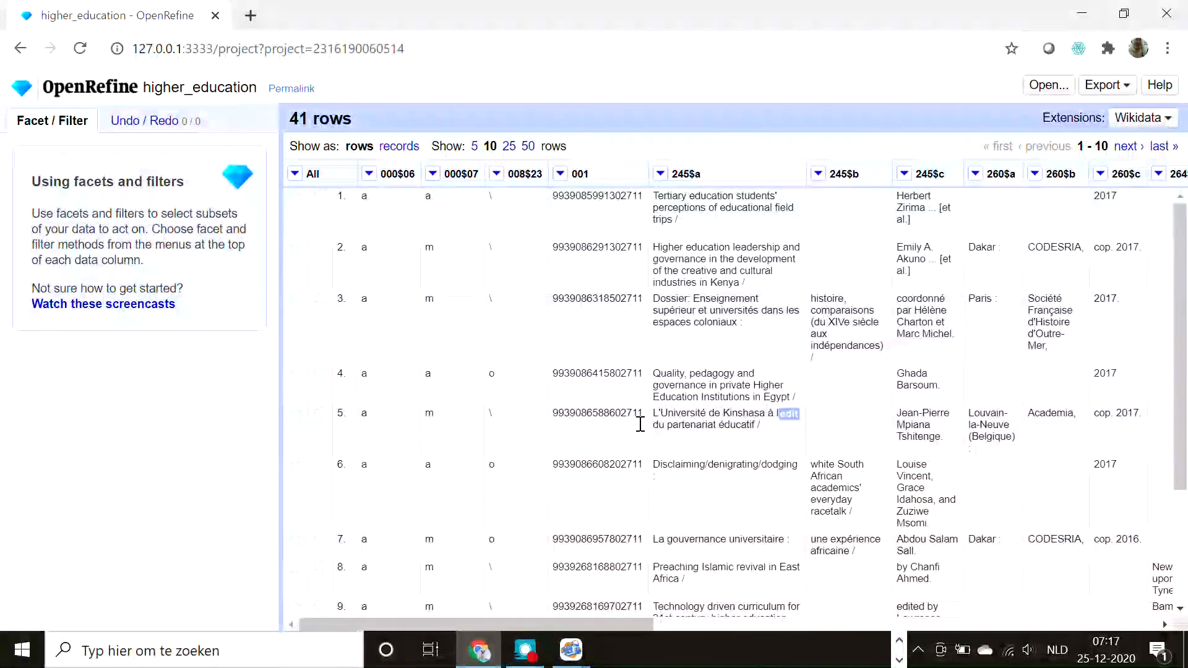
Paste the copied JSON operation history into the higher_education project and perform its operations
click(124, 122)
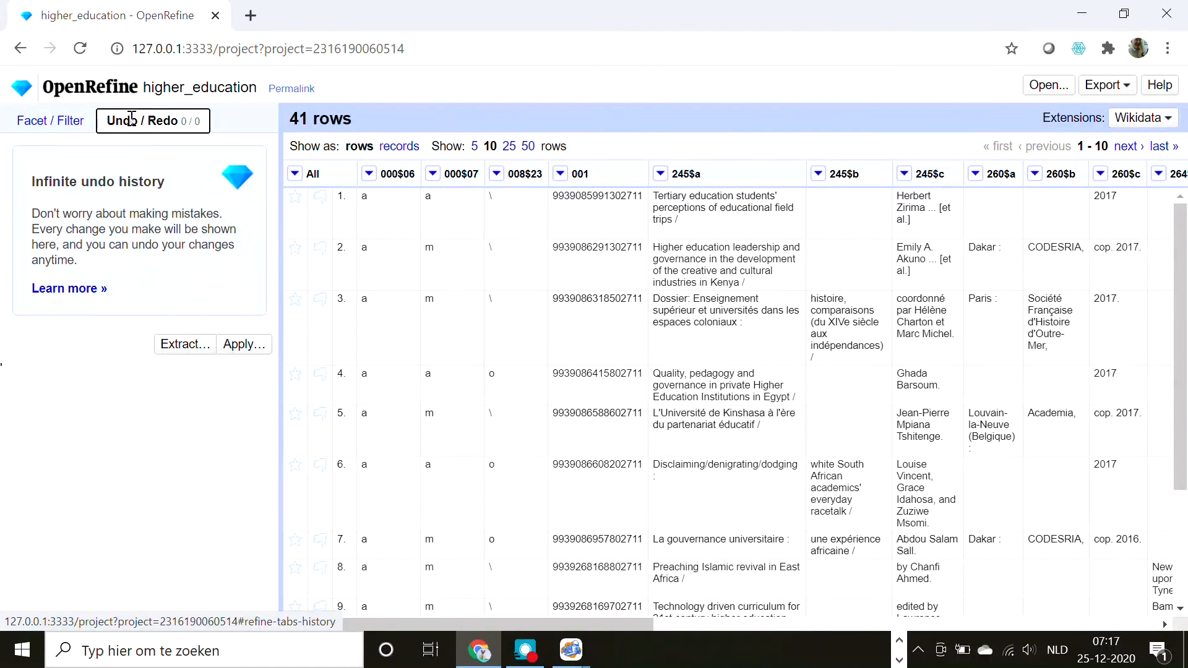
click(241, 345)
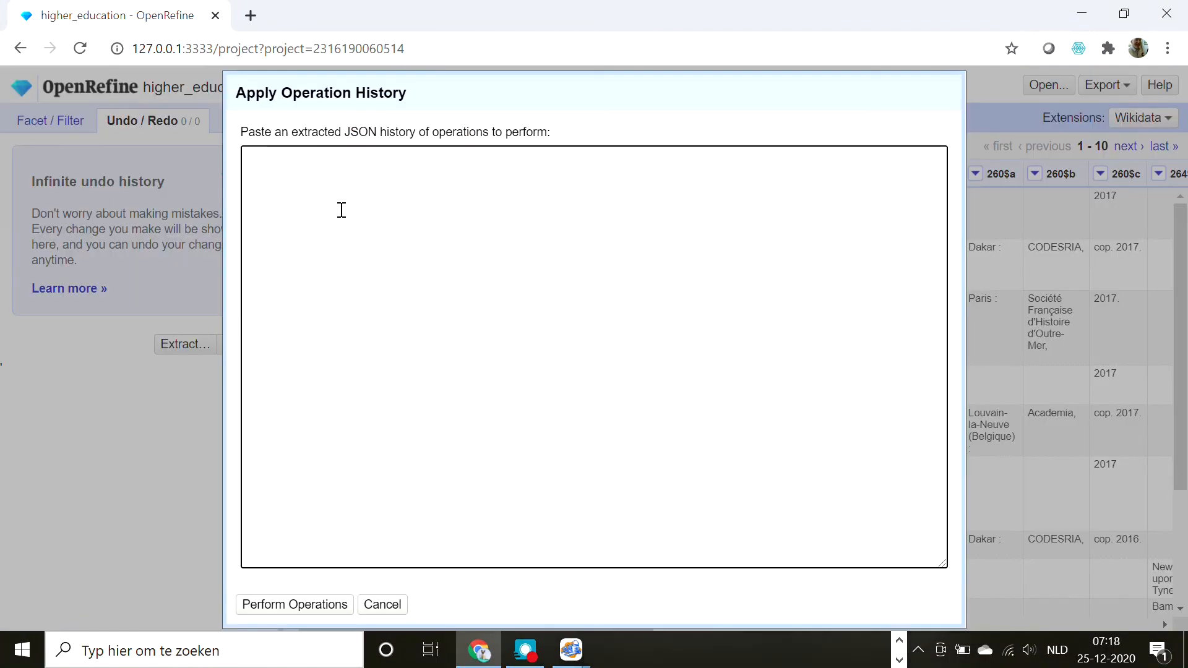
right_click(330, 181)
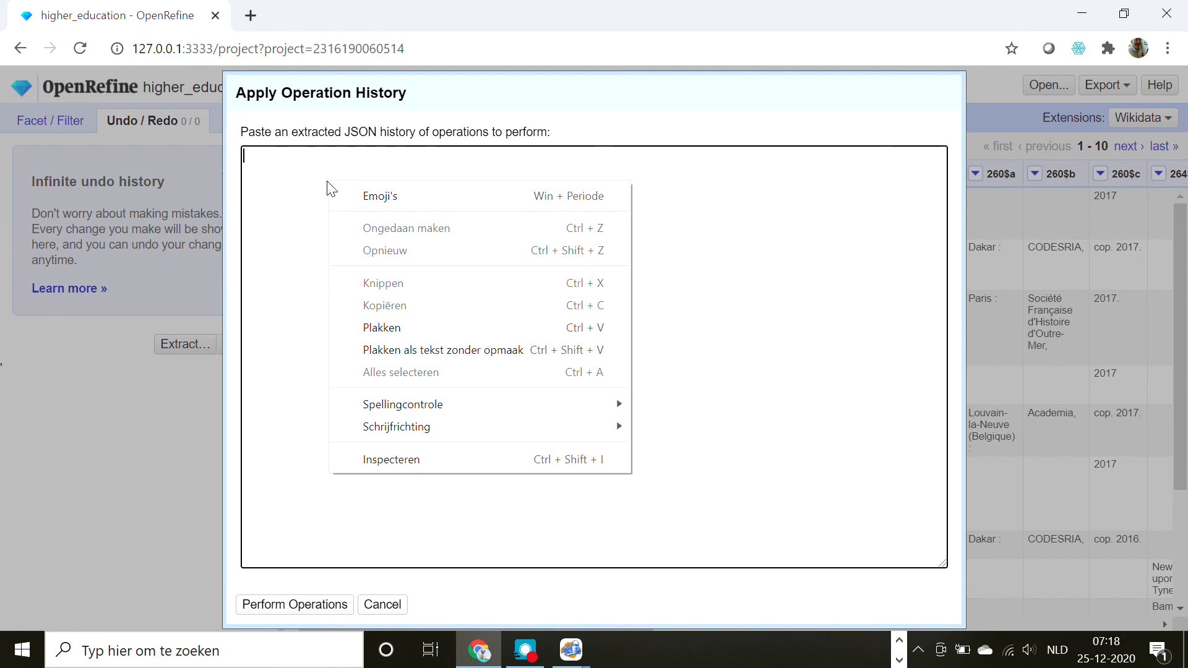
click(381, 331)
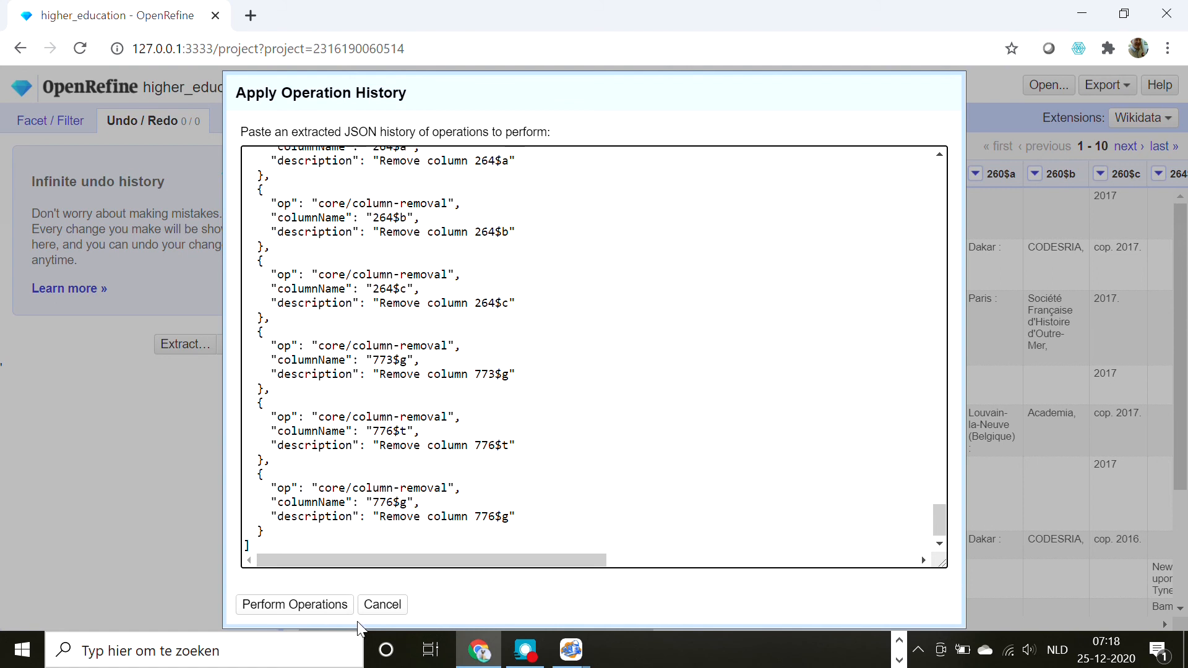
click(284, 616)
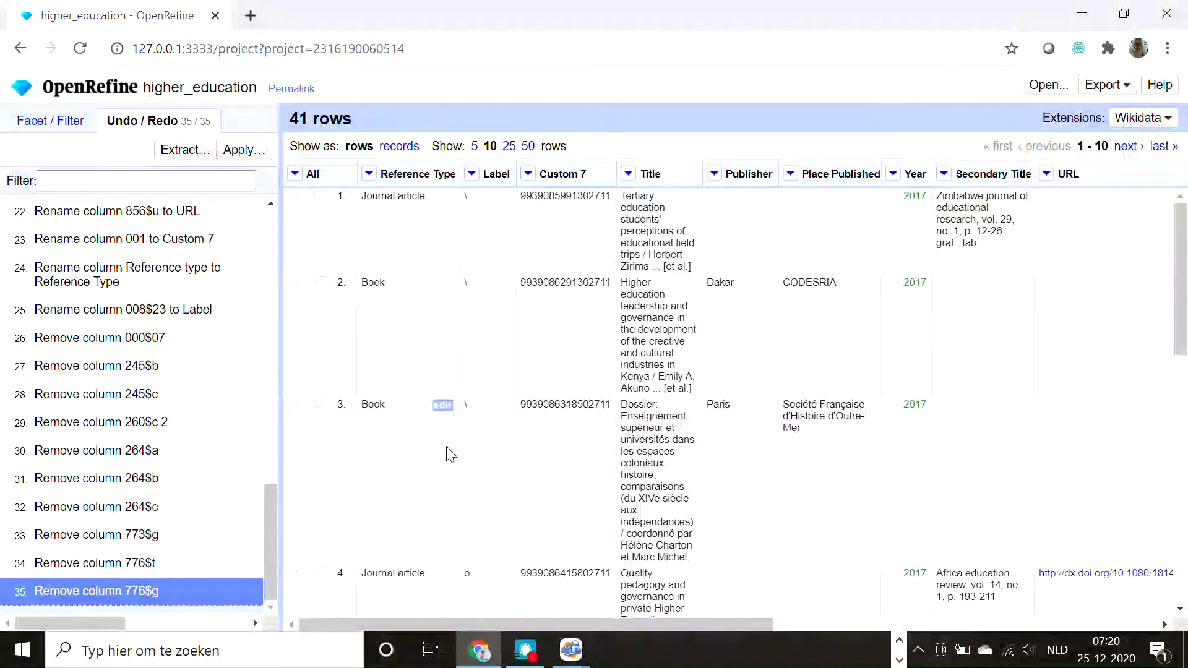
Create a text facet on the Reference Type column and filter the rows to Journal article
click(370, 176)
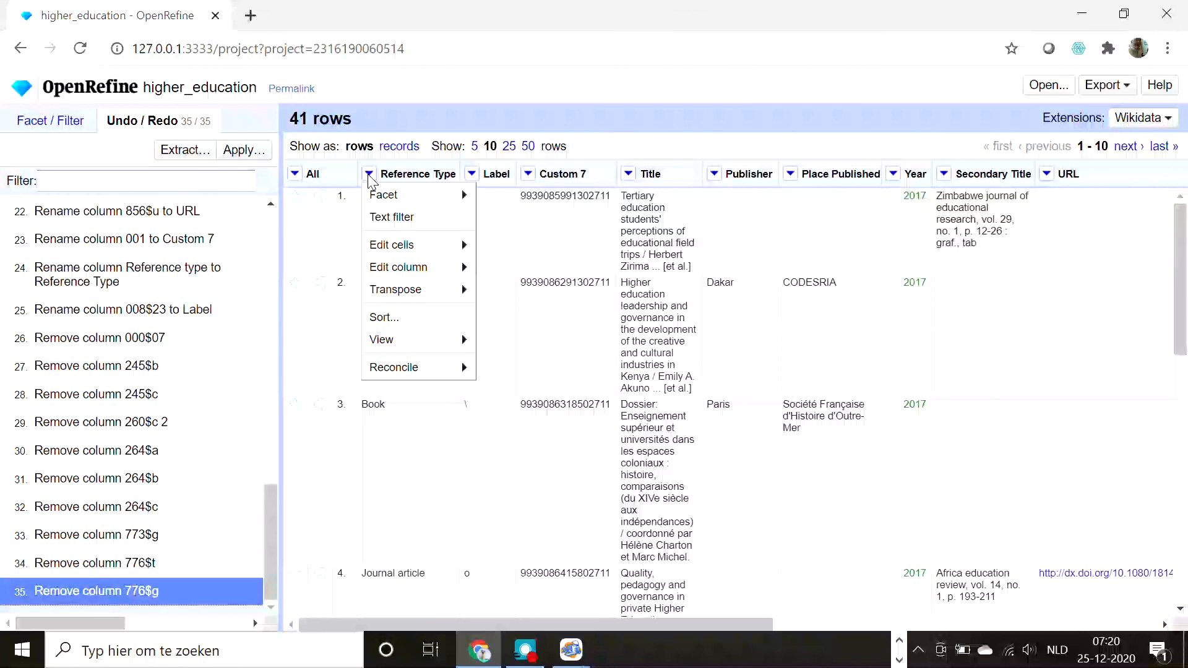
mouse_move(387, 197)
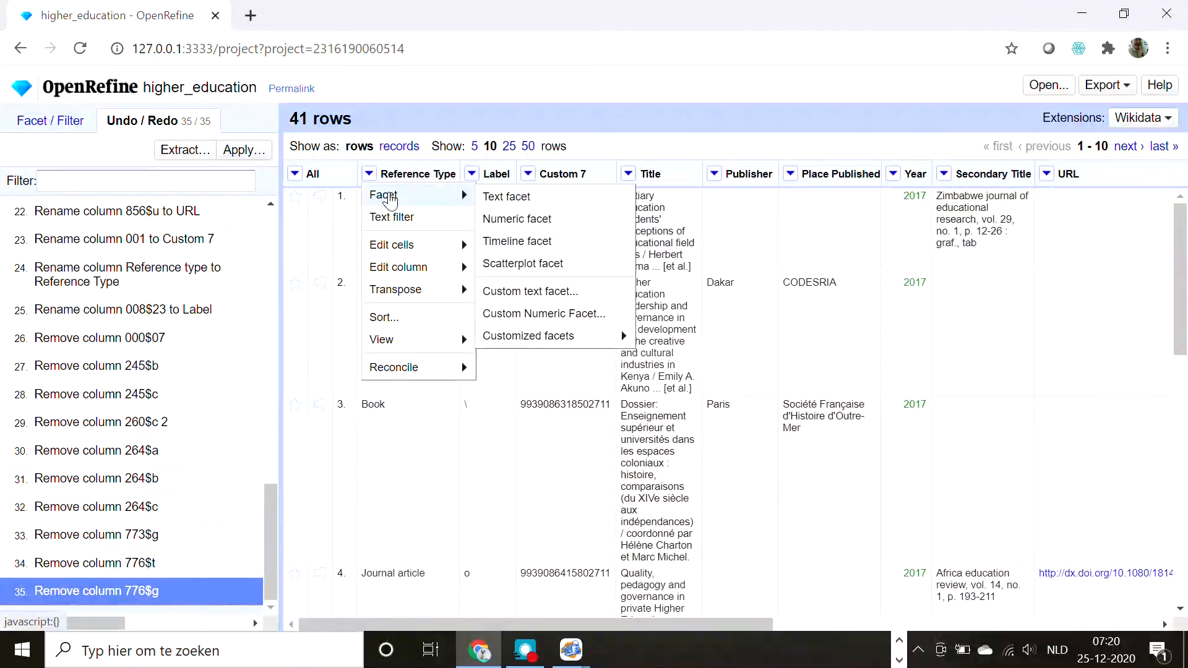
click(502, 199)
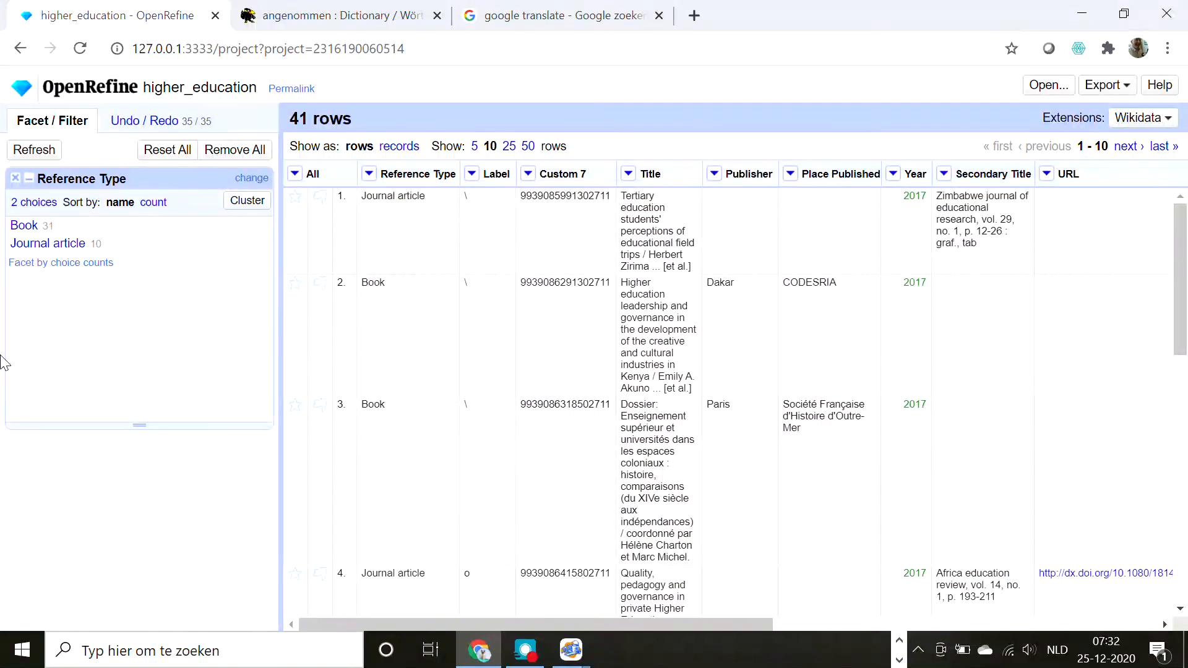
click(49, 243)
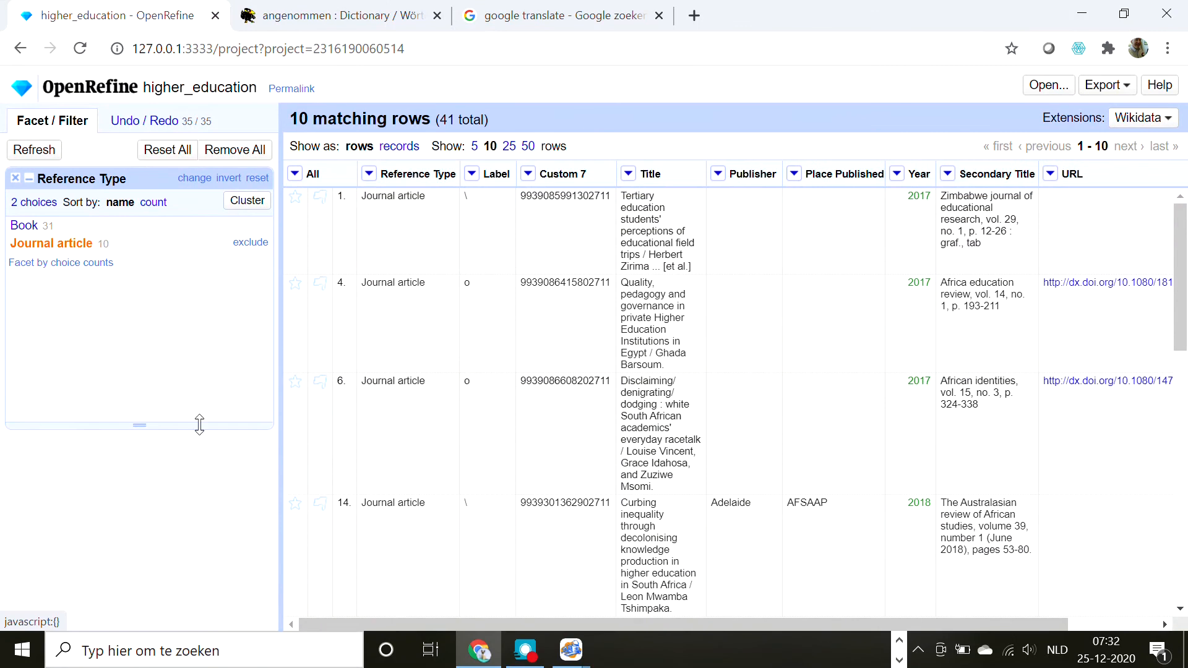